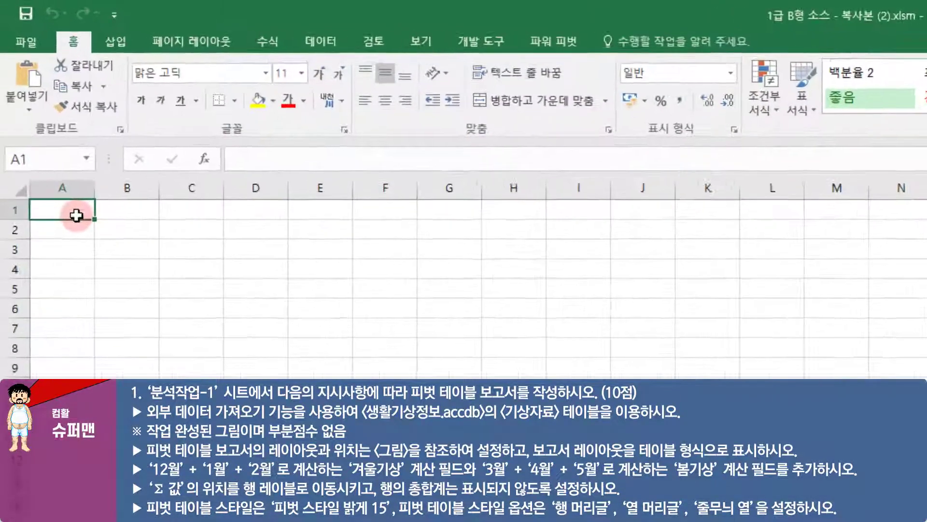
# Import external data from the Access database 생활기상정보.accdb
pyautogui.click(346, 40)
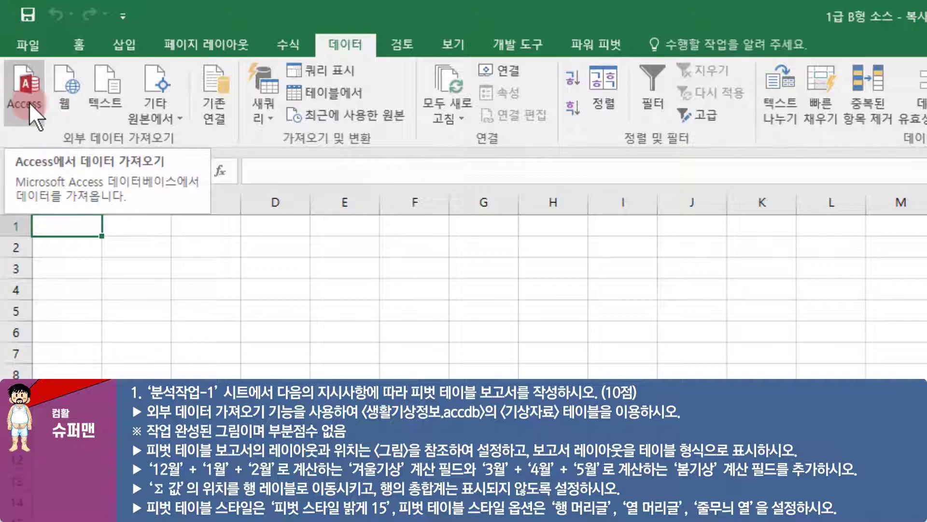
pyautogui.click(168, 115)
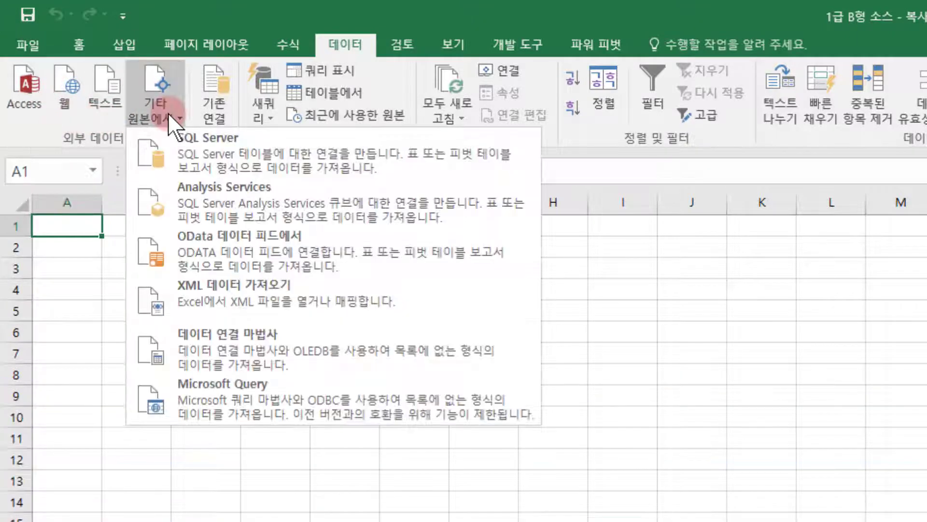
pyautogui.click(271, 401)
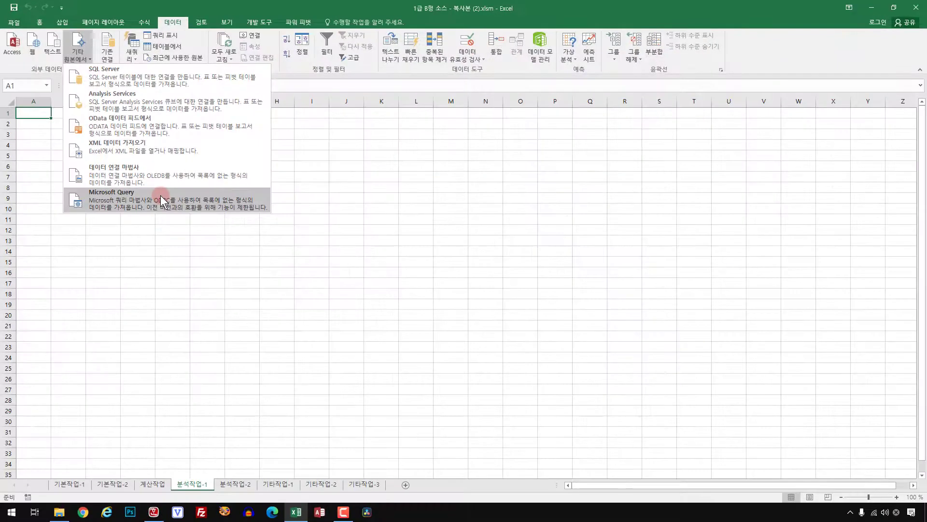
pyautogui.click(15, 48)
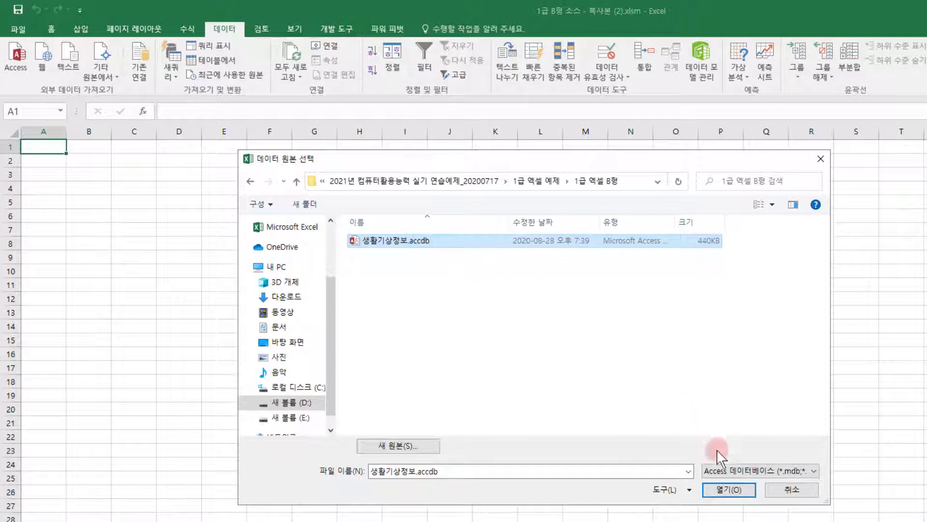
pyautogui.click(728, 489)
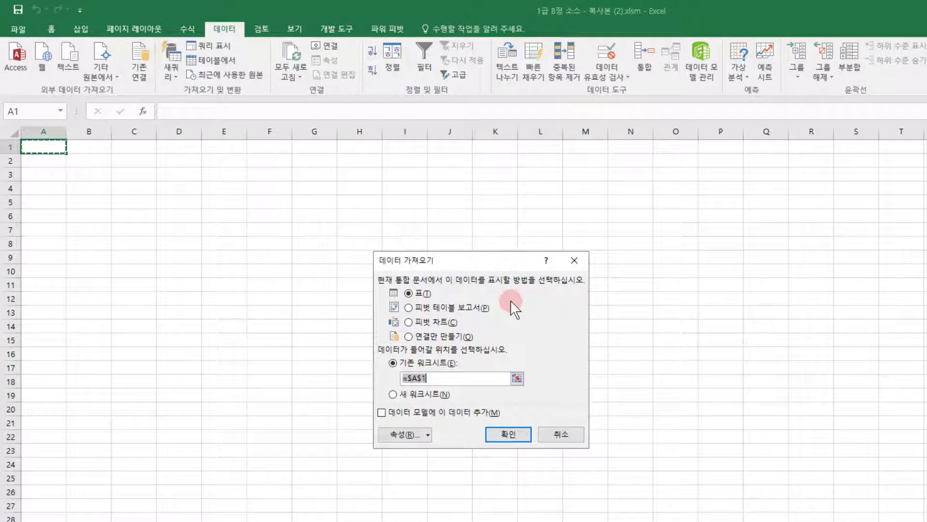
# Load the imported data as a PivotTable report at cell B2 of the existing worksheet 분석작업-1
pyautogui.click(425, 309)
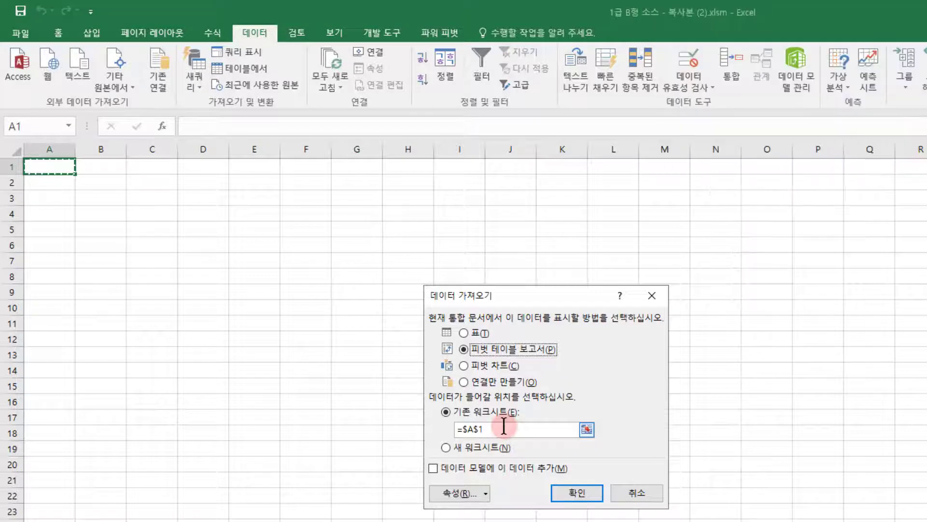
pyautogui.moveTo(504, 426); pyautogui.dragTo(445, 430)
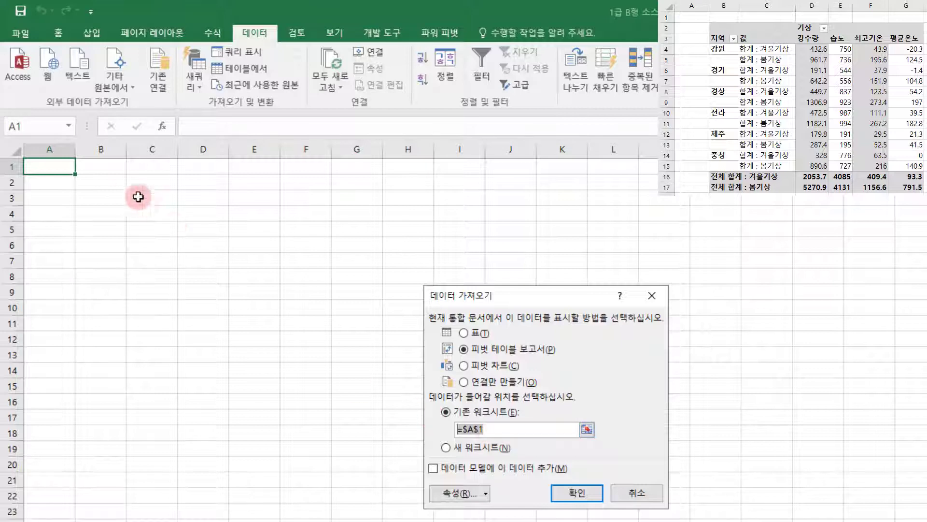
pyautogui.click(105, 181)
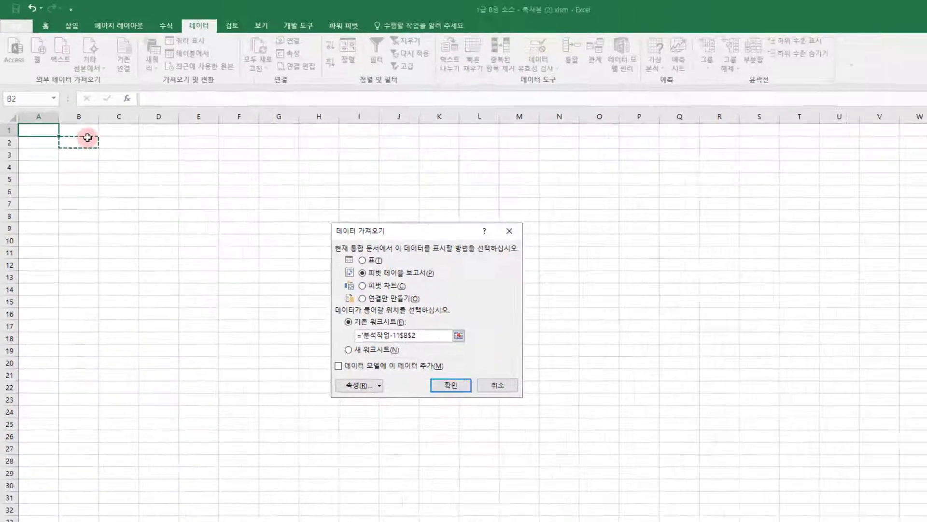
pyautogui.click(568, 496)
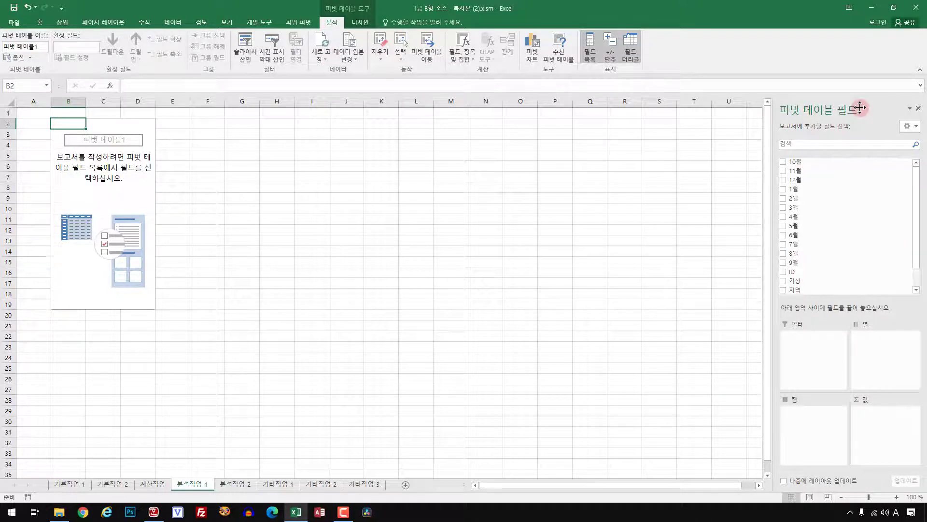
# Float the PivotTable field list near the report and make it taller, and set the report layout to tabular form
pyautogui.moveTo(860, 107); pyautogui.dragTo(367, 122)
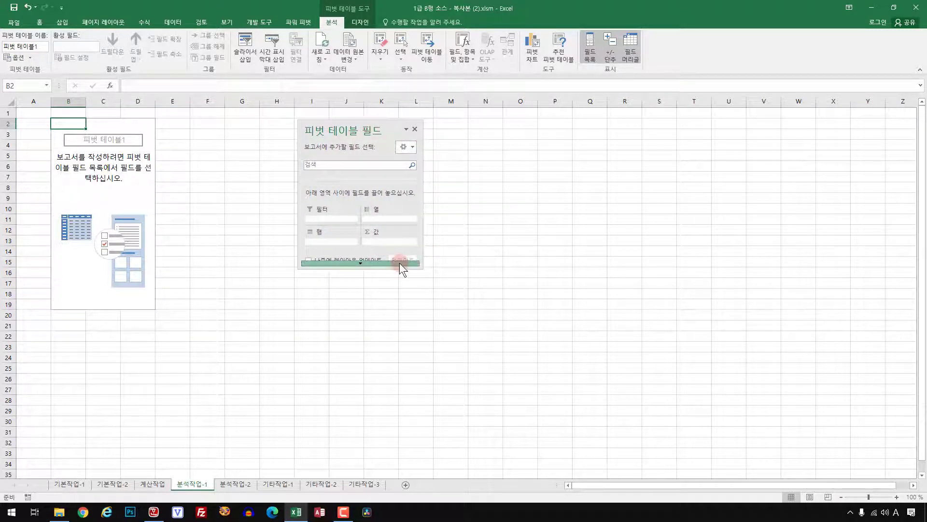
pyautogui.moveTo(399, 262); pyautogui.dragTo(377, 425)
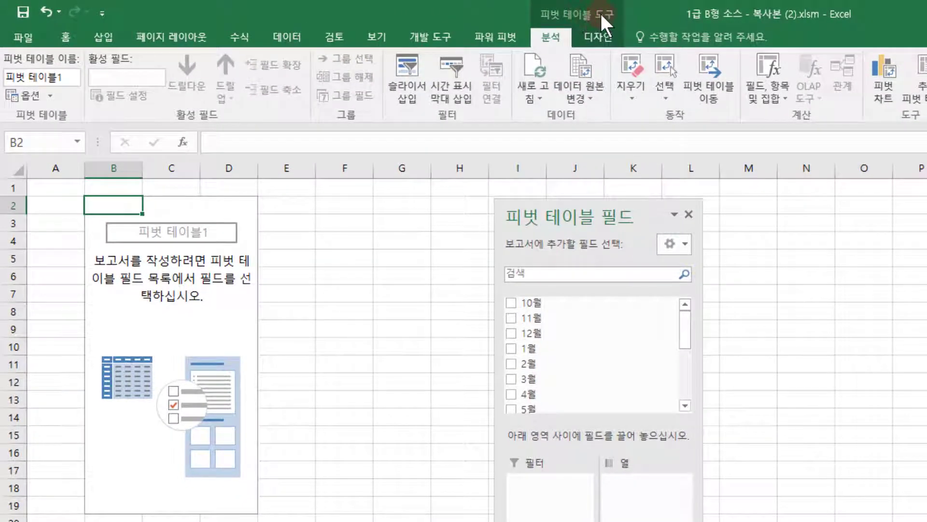
pyautogui.click(597, 38)
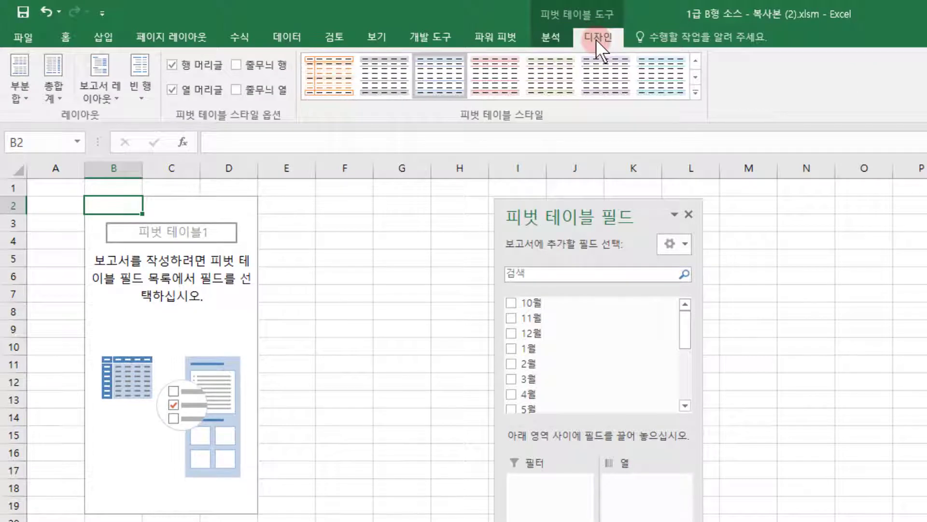
pyautogui.click(113, 95)
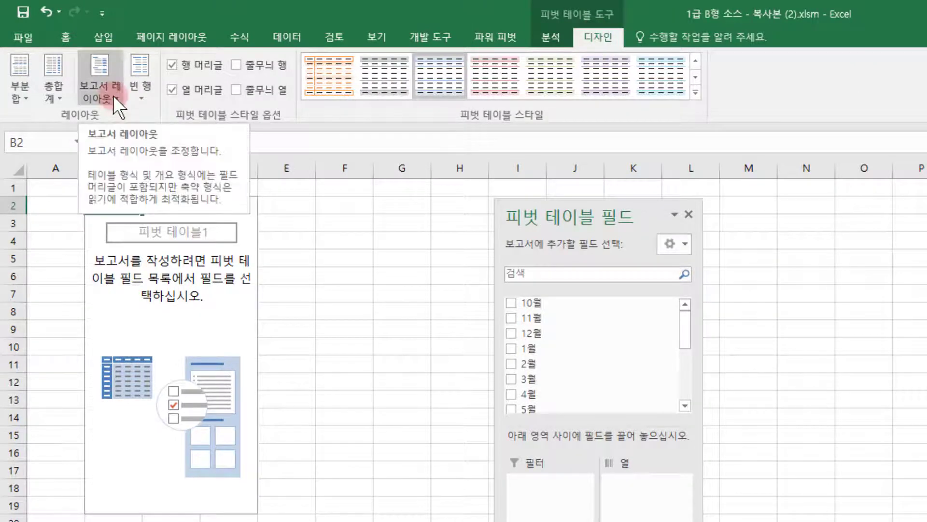
pyautogui.click(113, 95)
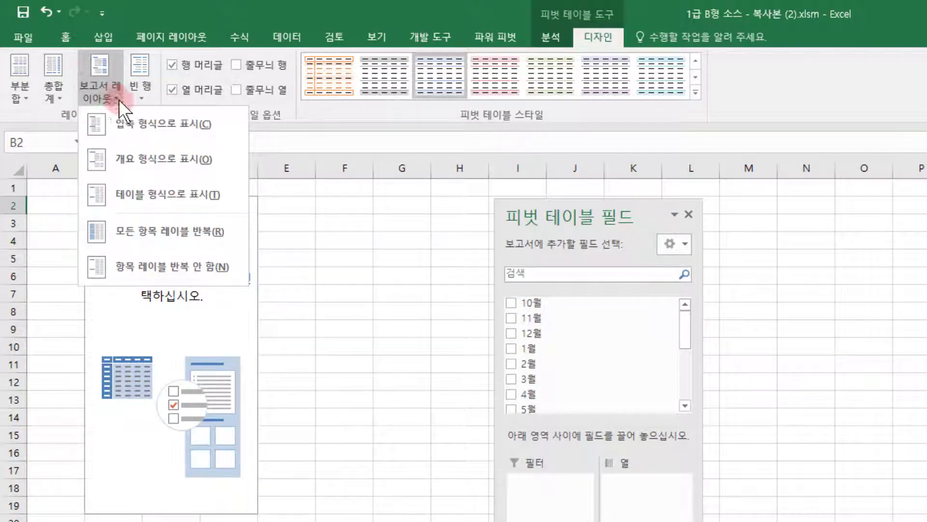
pyautogui.click(224, 193)
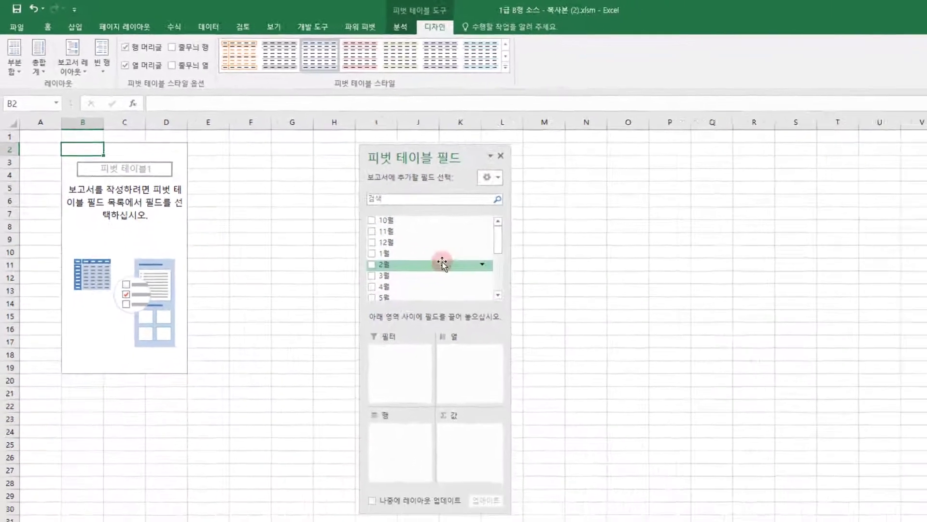
# Place the 지역 field in the pivot table's rows and the 기상 field in its columns
pyautogui.moveTo(492, 242); pyautogui.dragTo(491, 288)
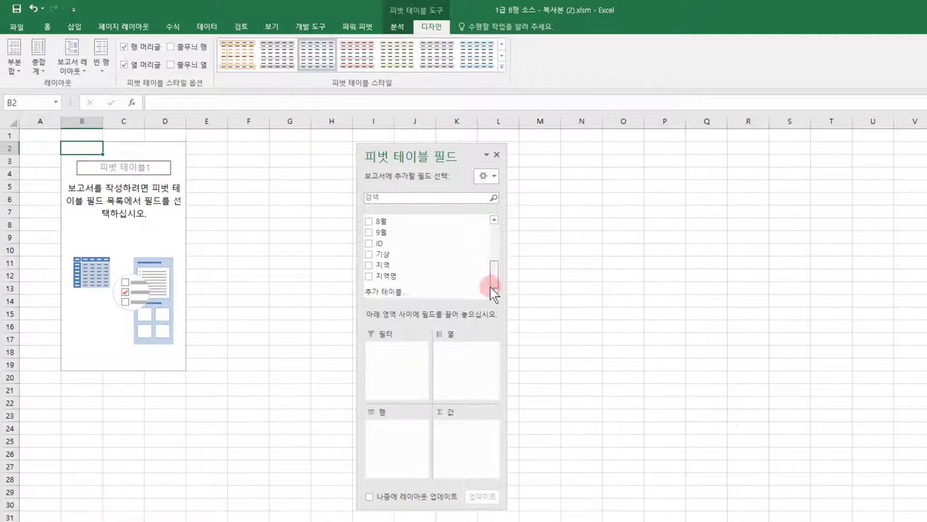
pyautogui.moveTo(396, 266); pyautogui.dragTo(383, 424)
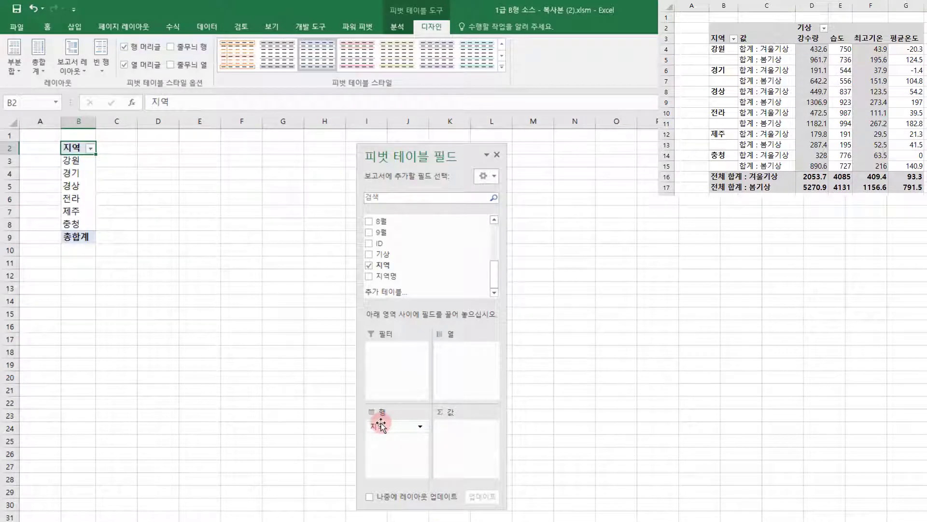
pyautogui.moveTo(382, 254); pyautogui.dragTo(454, 350)
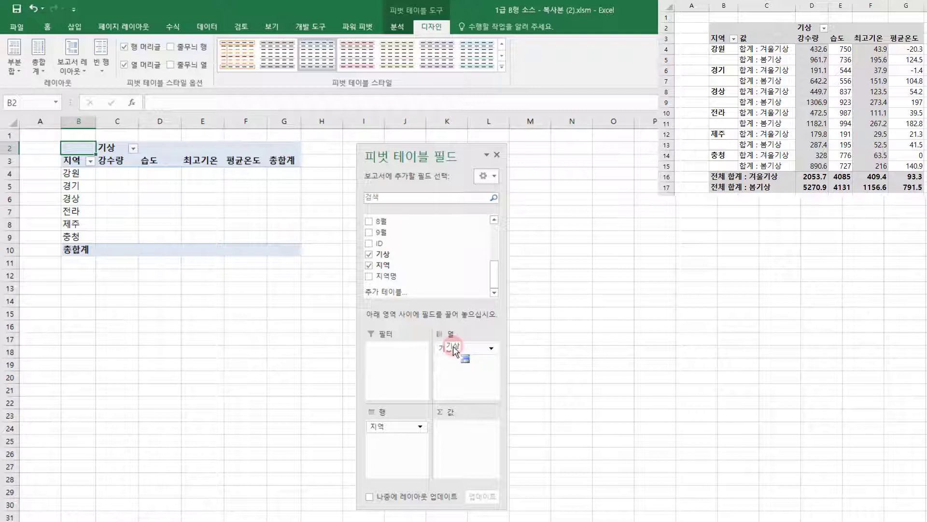
pyautogui.moveTo(454, 348); pyautogui.dragTo(454, 349)
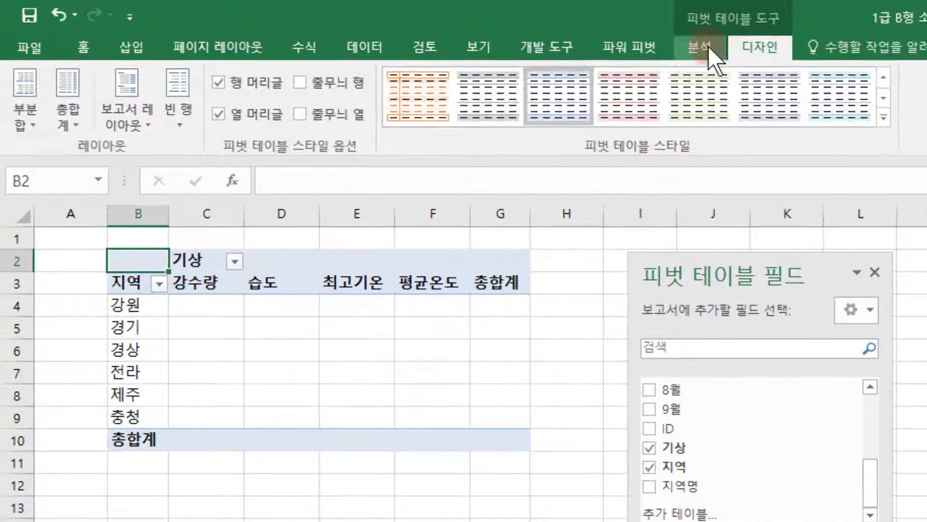
# Start a new calculated field for the pivot table and name it 겨울기상
pyautogui.click(397, 27)
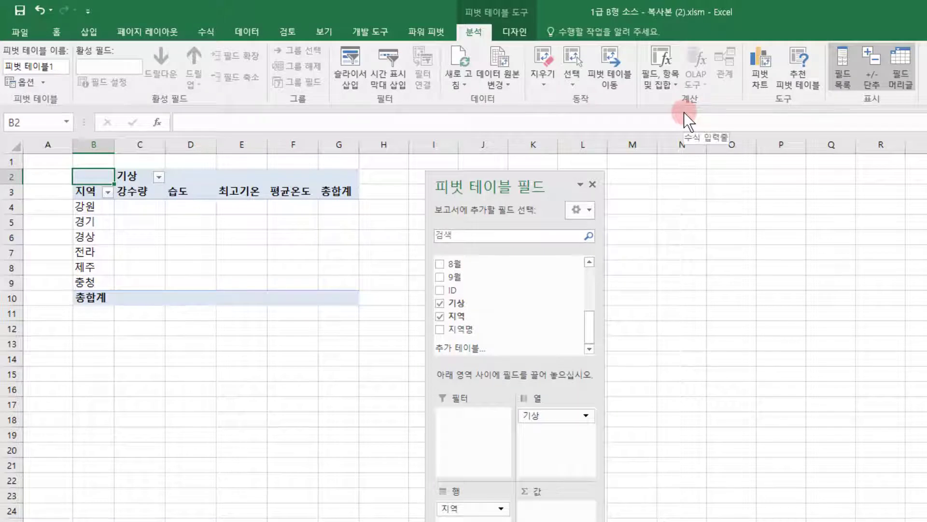
pyautogui.click(669, 84)
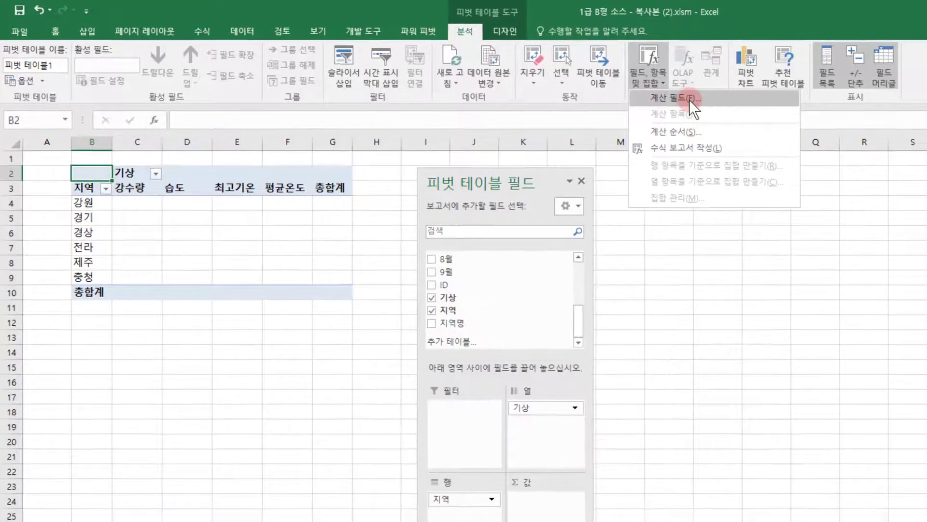
pyautogui.click(702, 101)
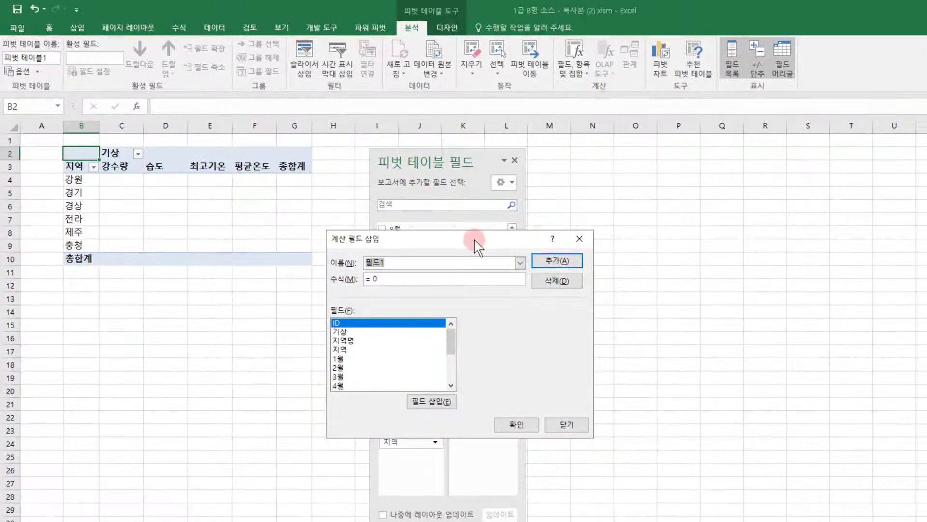
pyautogui.moveTo(411, 240); pyautogui.dragTo(148, 280)
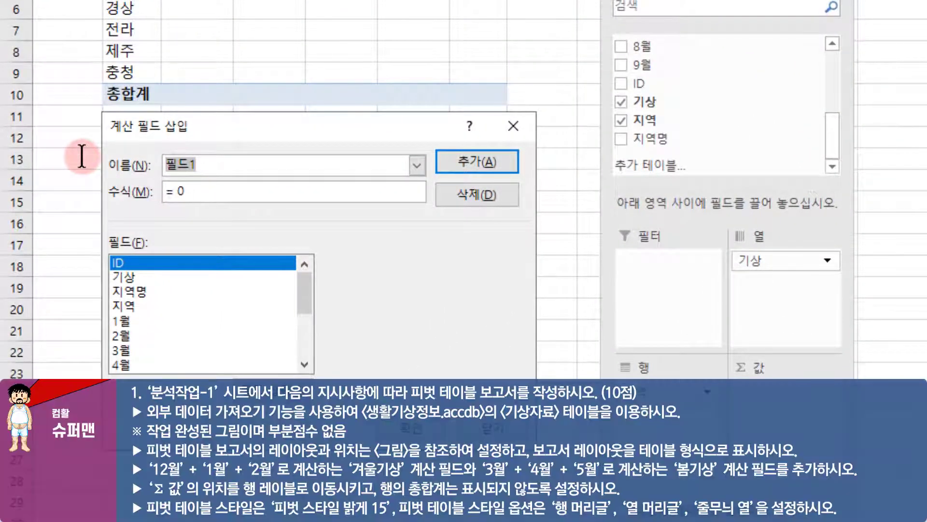
pyautogui.write('겨울기상')
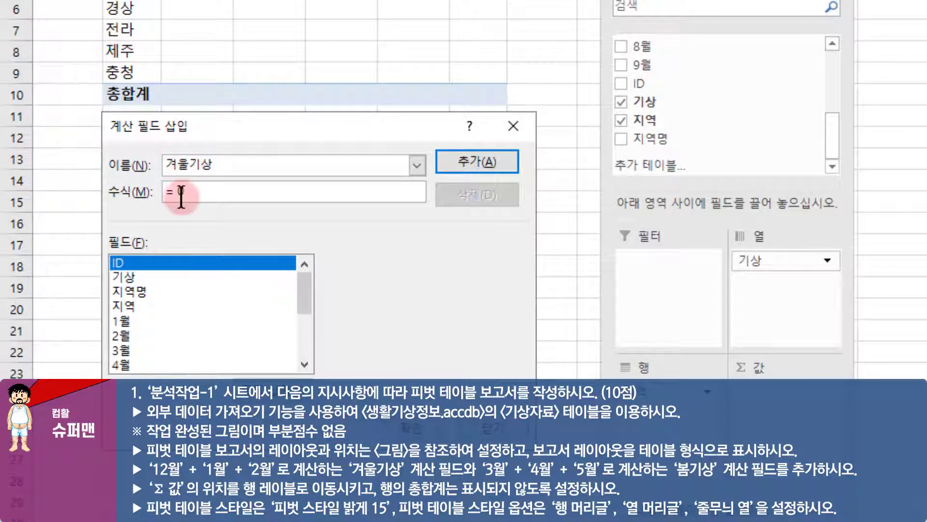
# Define the 겨울기상 formula as = '12월'+ '1월'+ '2월' and add the calculated field
pyautogui.doubleClick(176, 190)
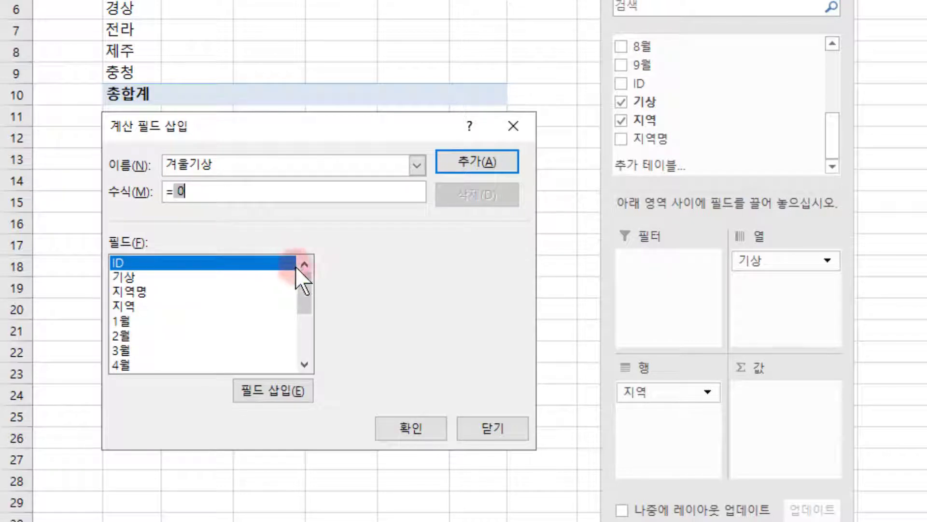
pyautogui.moveTo(305, 294); pyautogui.dragTo(304, 361)
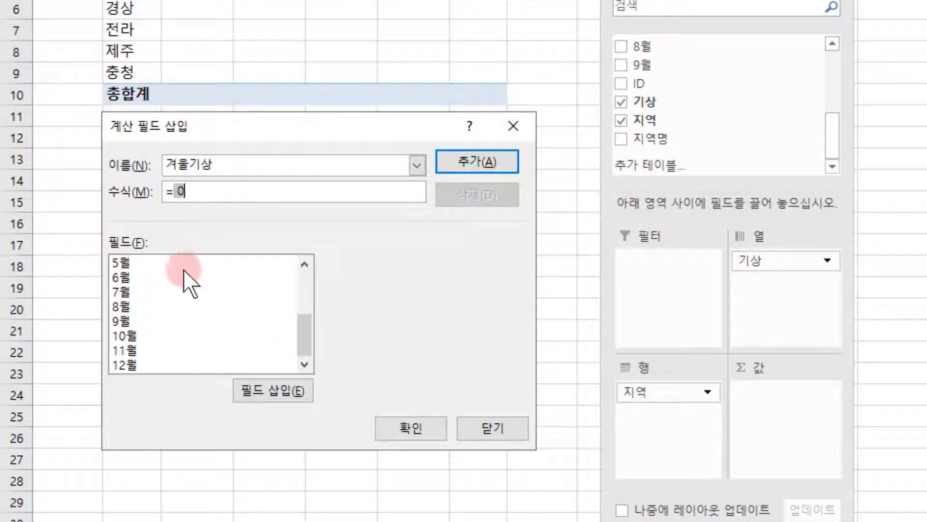
pyautogui.click(127, 366)
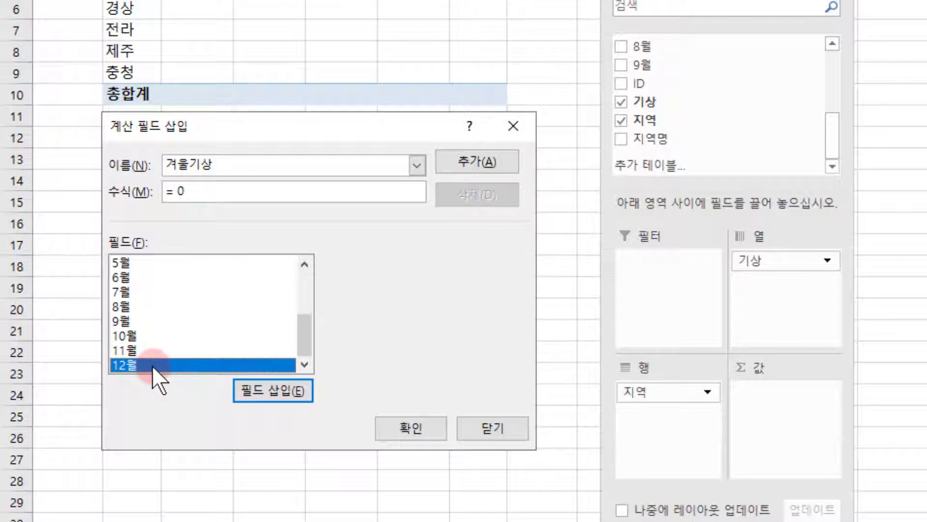
pyautogui.click(288, 390)
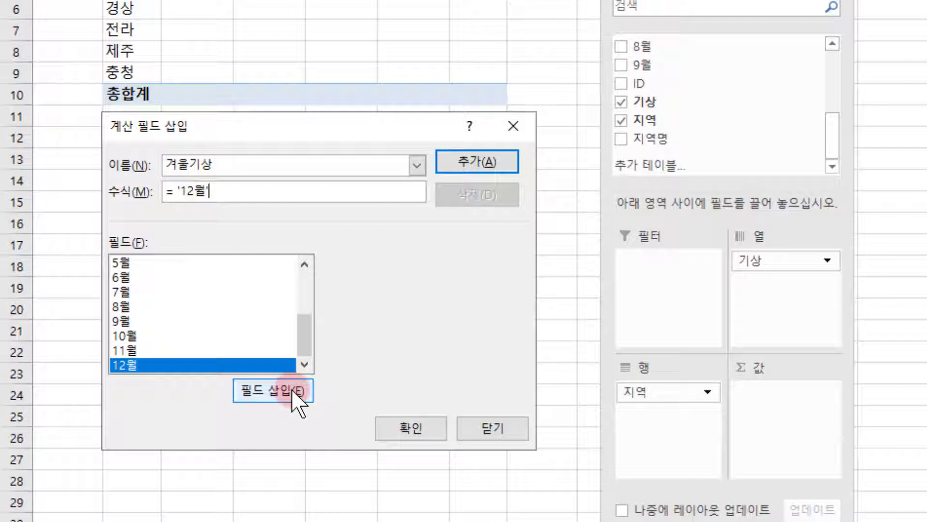
pyautogui.write('+')
pyautogui.moveTo(306, 343); pyautogui.dragTo(306, 308)
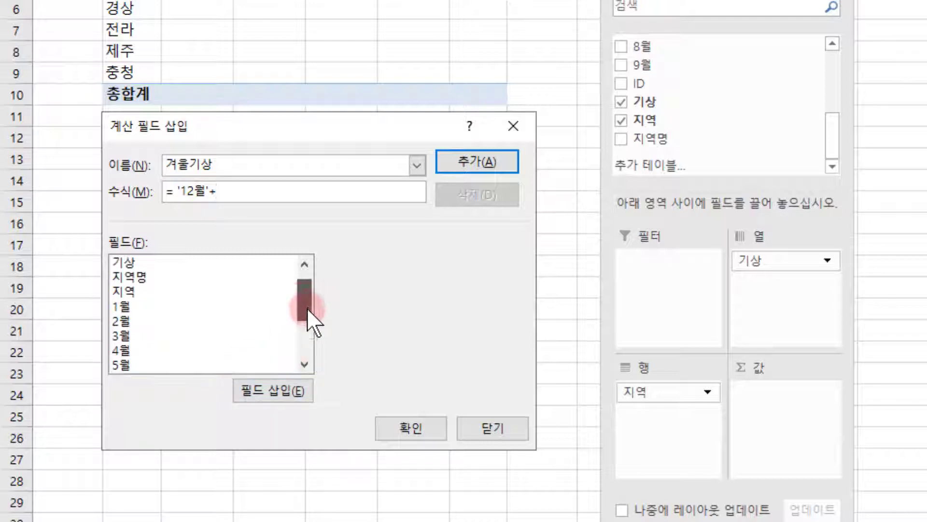
pyautogui.click(144, 307)
pyautogui.doubleClick(143, 307)
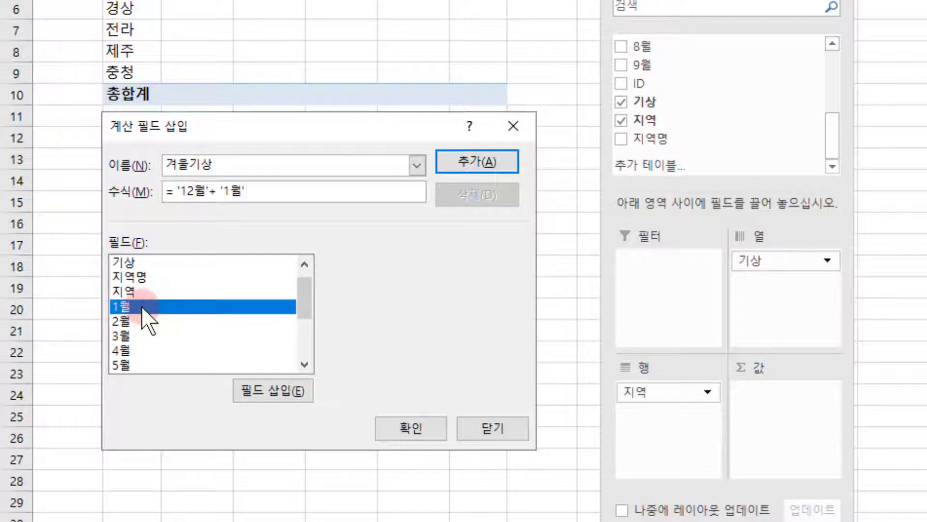
pyautogui.write('+')
pyautogui.doubleClick(128, 321)
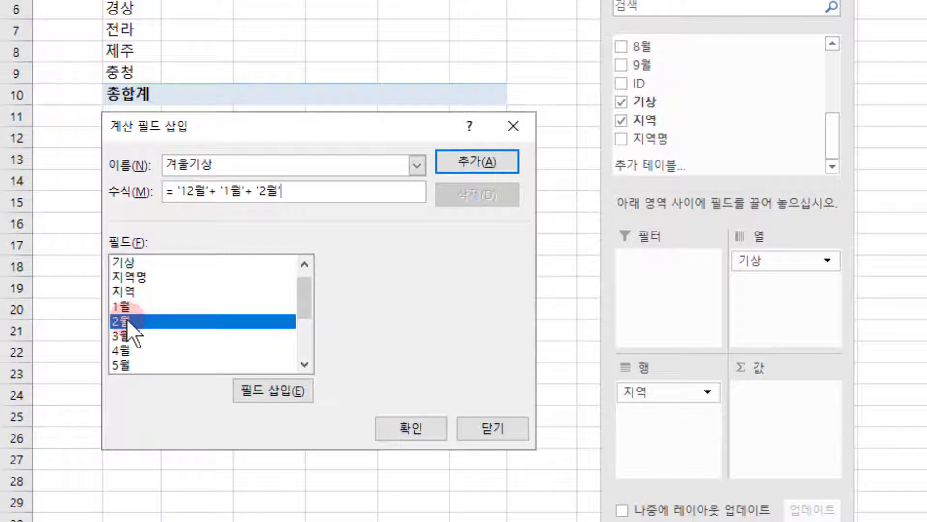
pyautogui.click(502, 156)
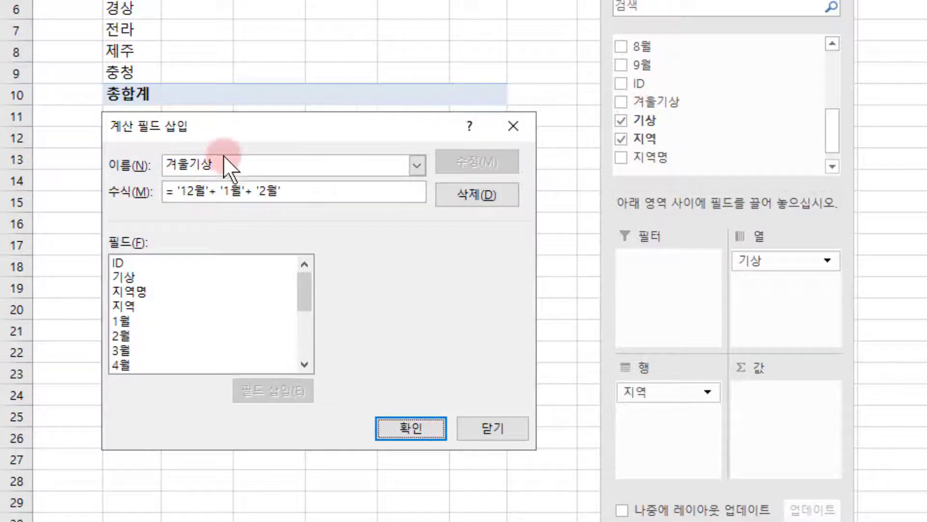
# Replace the calculated field name with 봄기상 to begin a second calculated field
pyautogui.click(188, 164)
pyautogui.moveTo(188, 164); pyautogui.dragTo(356, 187)
pyautogui.write('봄')
# Replace the 봄기상 formula with = '3월'+ '4월'+ '5월', add the calculated field and finish inserting calculated fields
pyautogui.click(172, 190)
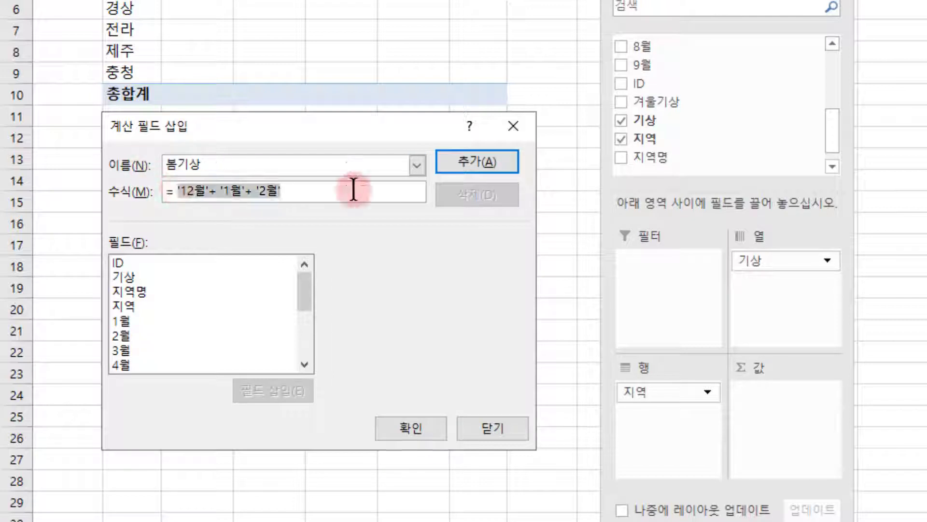
pyautogui.press('BackSpace')
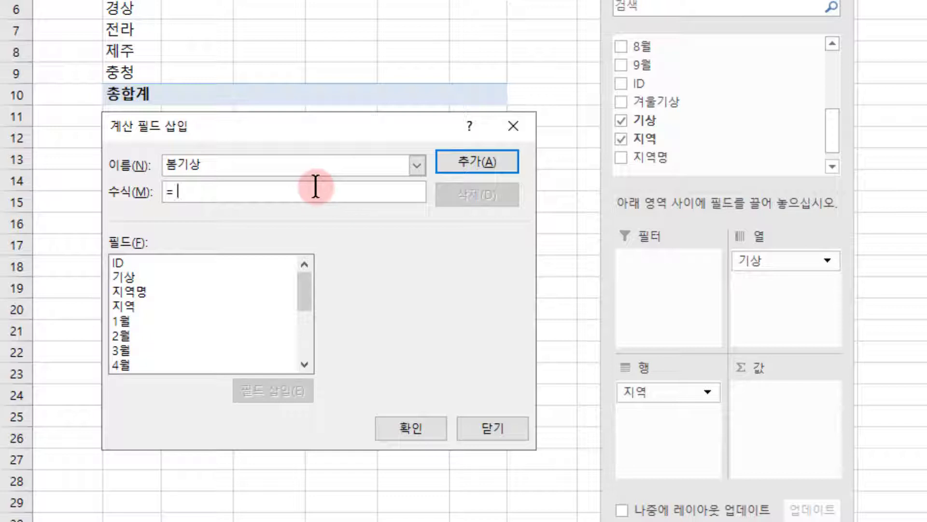
pyautogui.doubleClick(125, 349)
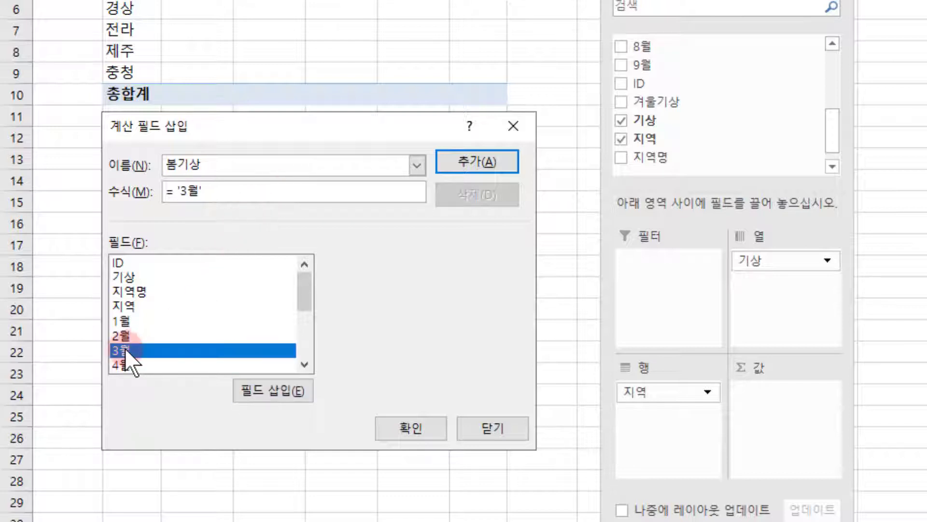
pyautogui.write('+')
pyautogui.doubleClick(123, 363)
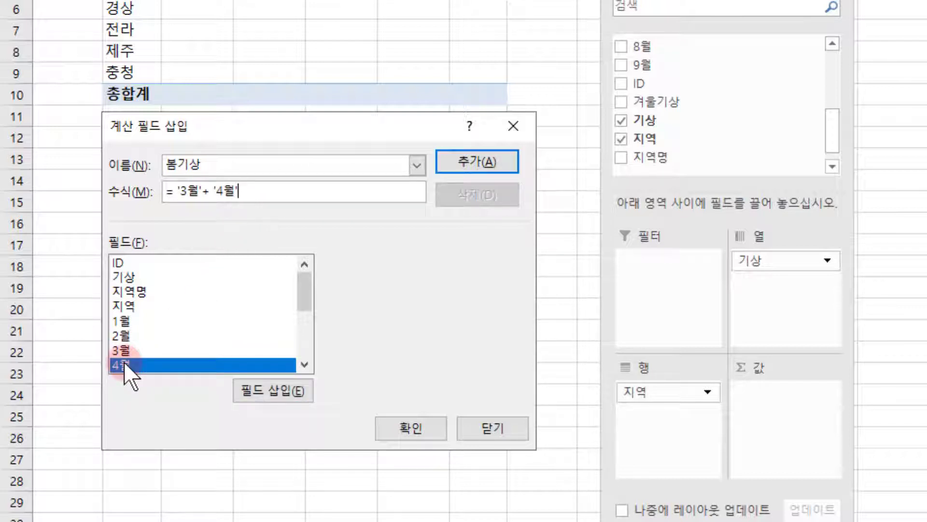
pyautogui.write("+ '5월")
pyautogui.scroll(-1, 124, 338)
pyautogui.doubleClick(121, 349)
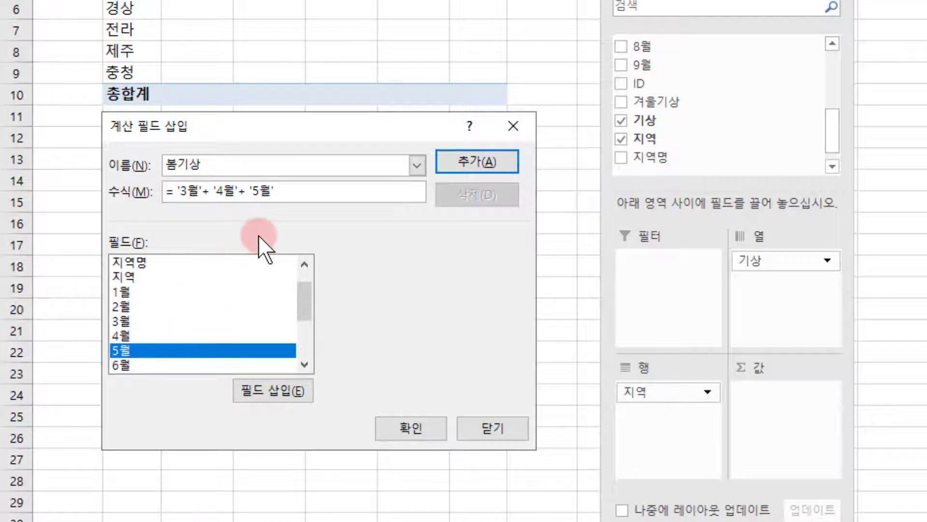
pyautogui.click(479, 155)
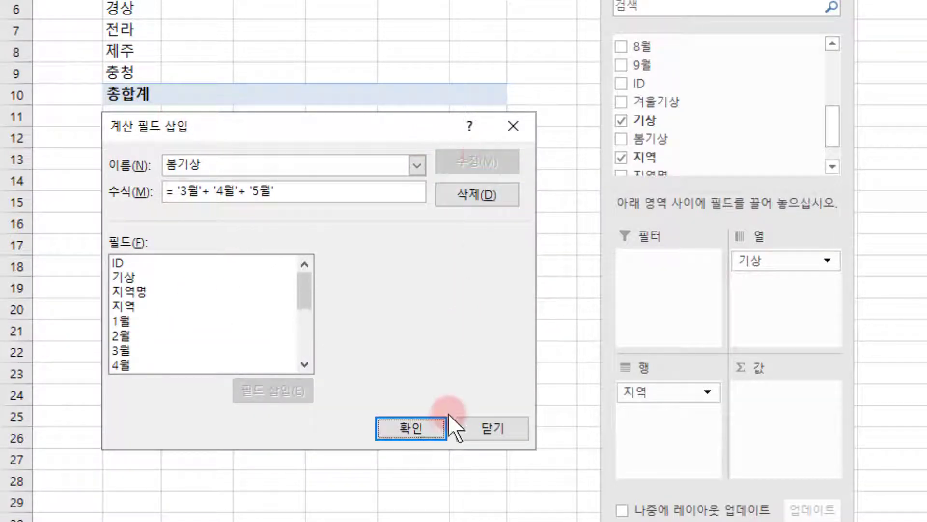
pyautogui.click(417, 428)
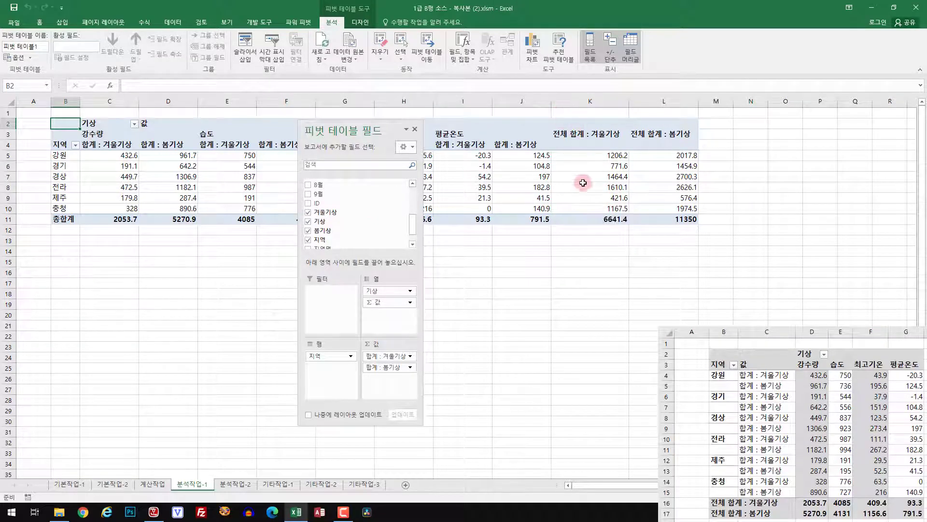
# Move the Σ 값 field from the pivot table's columns to its rows, below 지역
pyautogui.moveTo(556, 192)
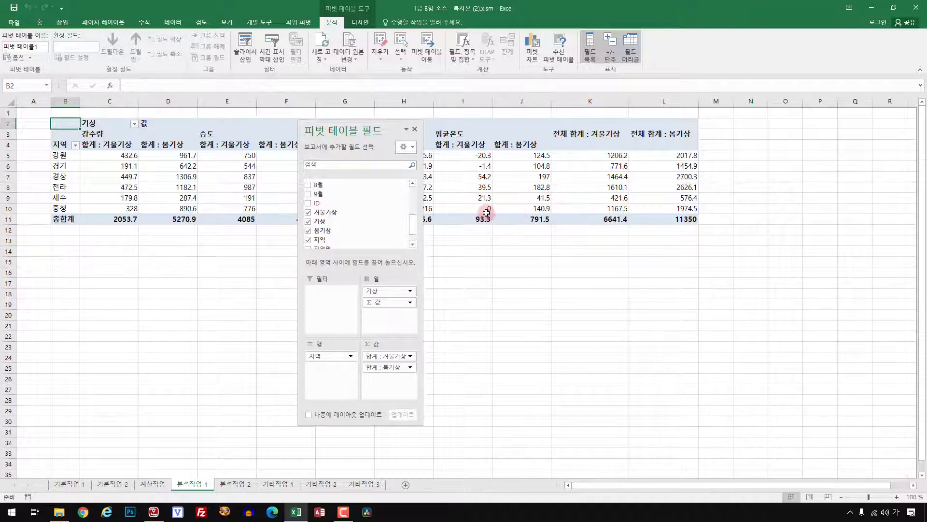
pyautogui.moveTo(486, 212)
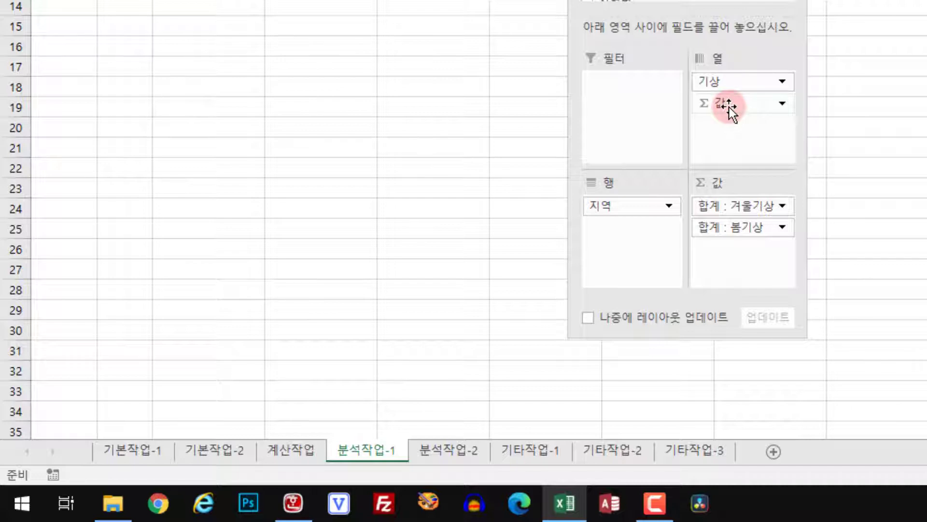
pyautogui.moveTo(729, 107); pyautogui.dragTo(621, 226)
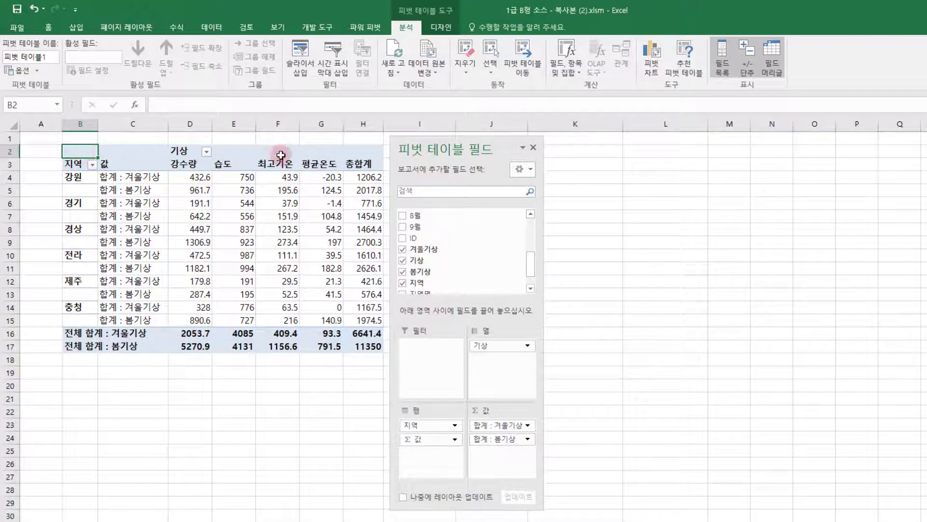
# Turn off the row grand totals (행 총합계 표시) in the pivot table options and apply the change
pyautogui.rightClick(81, 151)
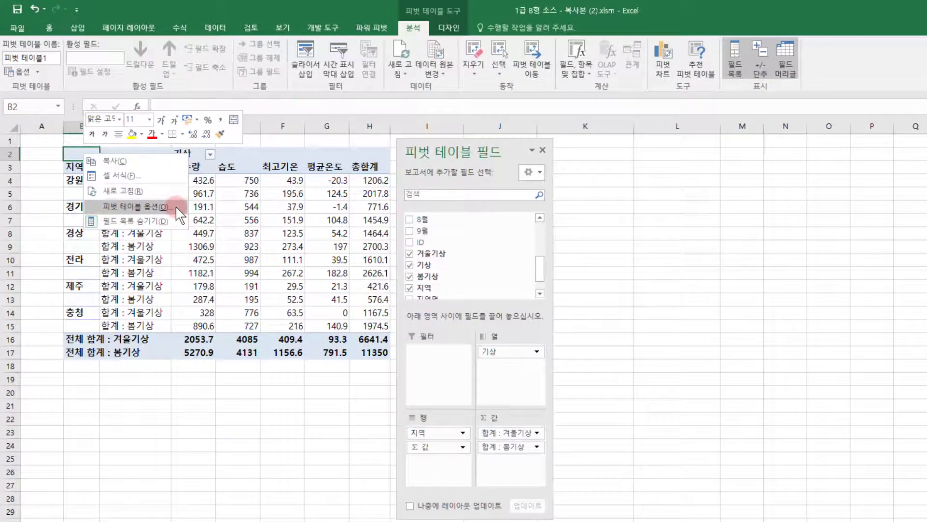
pyautogui.click(328, 384)
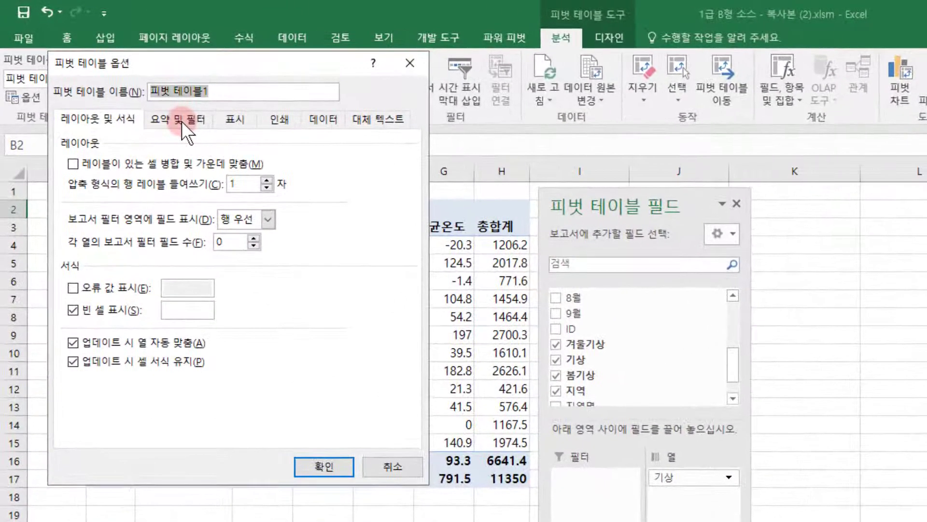
pyautogui.click(181, 121)
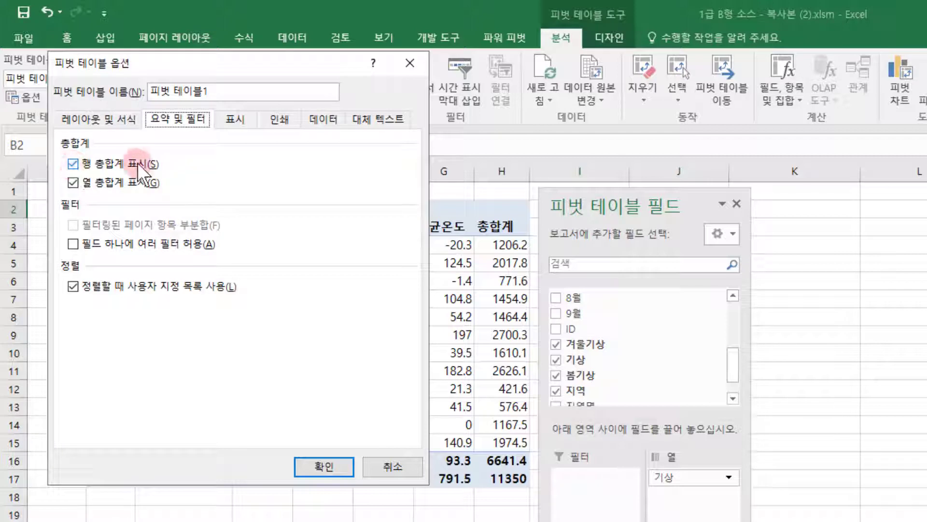
pyautogui.click(73, 164)
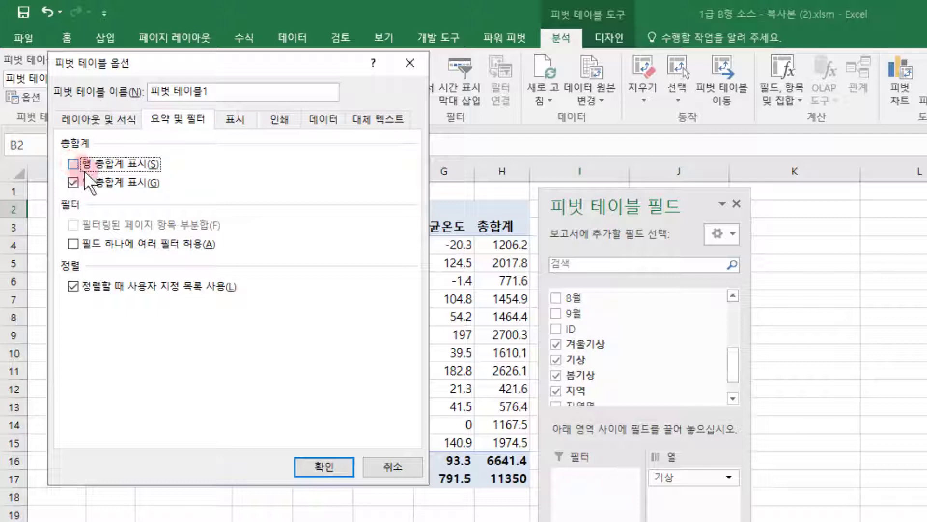
pyautogui.click(313, 467)
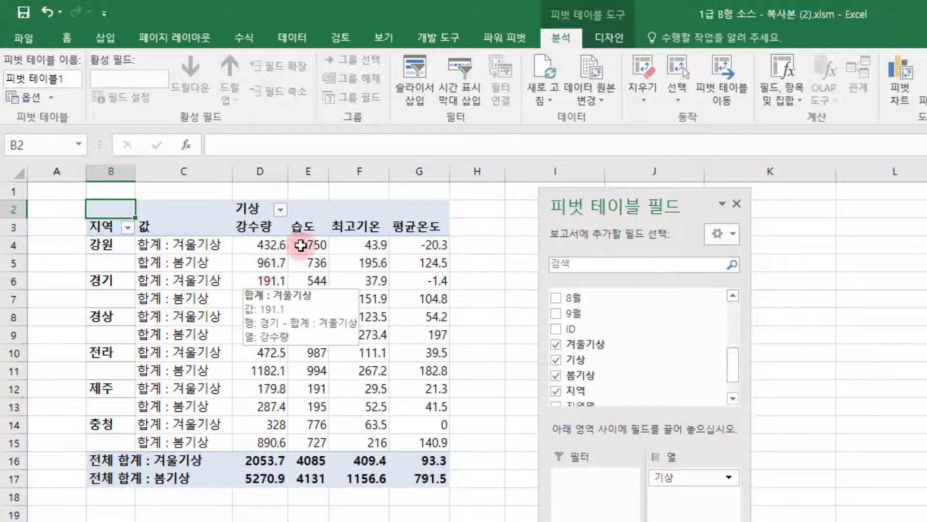
# Apply the 피벗 스타일 밝게 15 style to the pivot table and turn on banded columns (줄무늬 열)
pyautogui.click(609, 43)
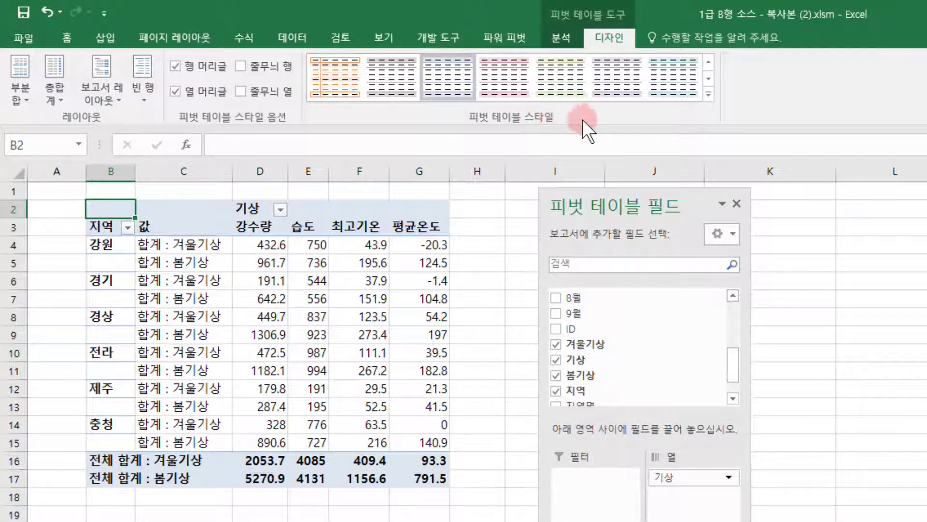
pyautogui.click(708, 96)
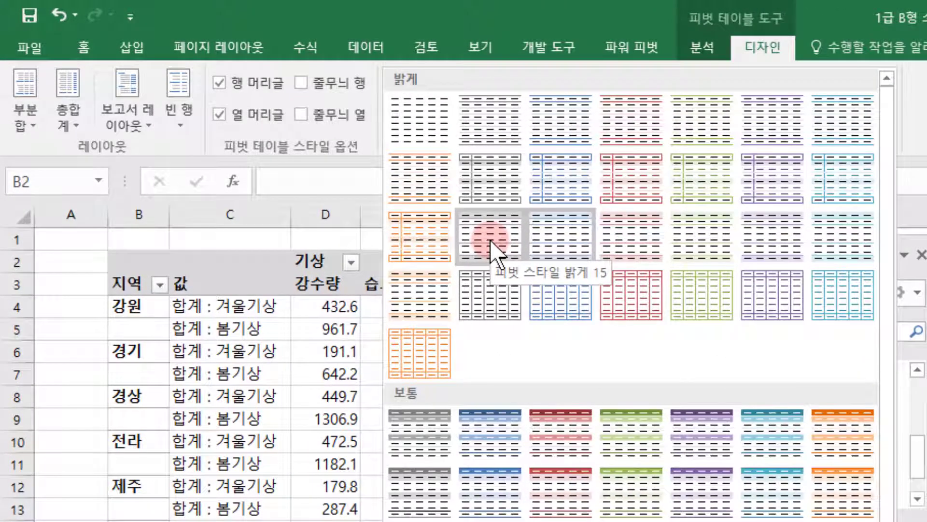
pyautogui.click(418, 204)
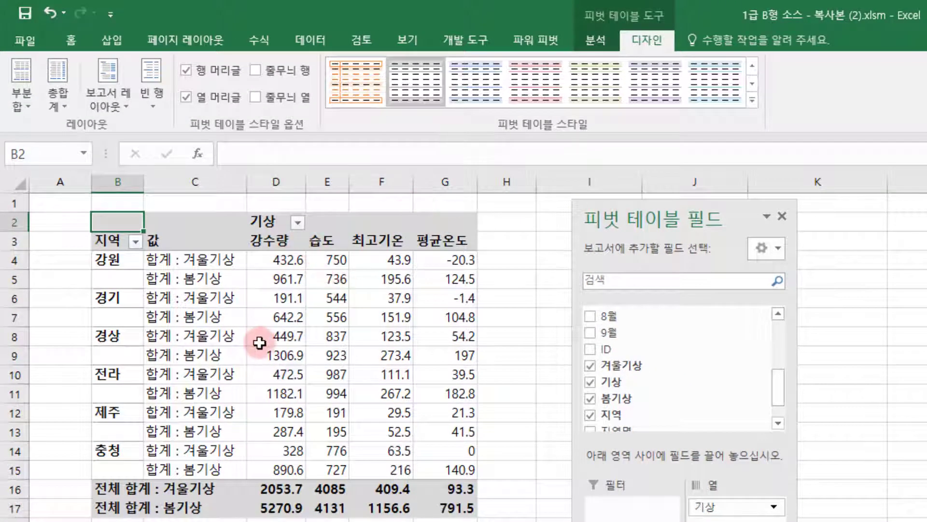
pyautogui.moveTo(260, 342)
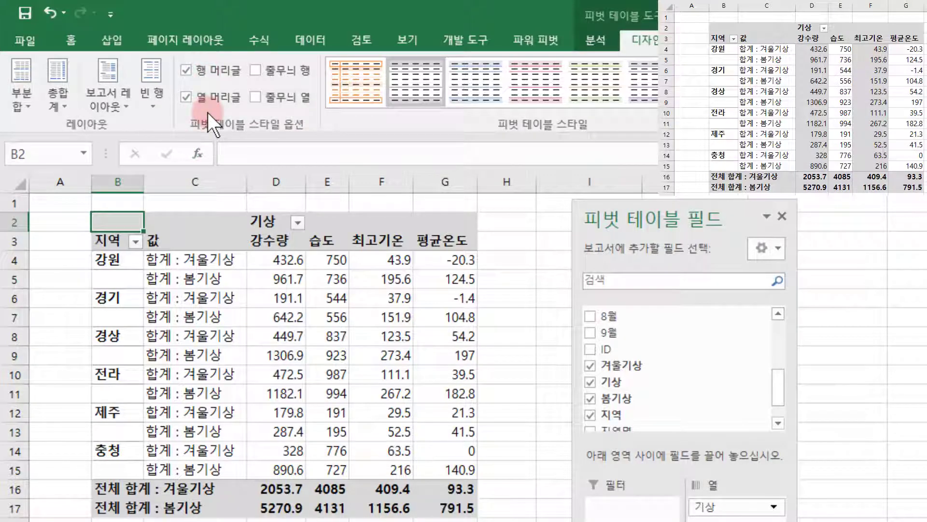
pyautogui.click(259, 100)
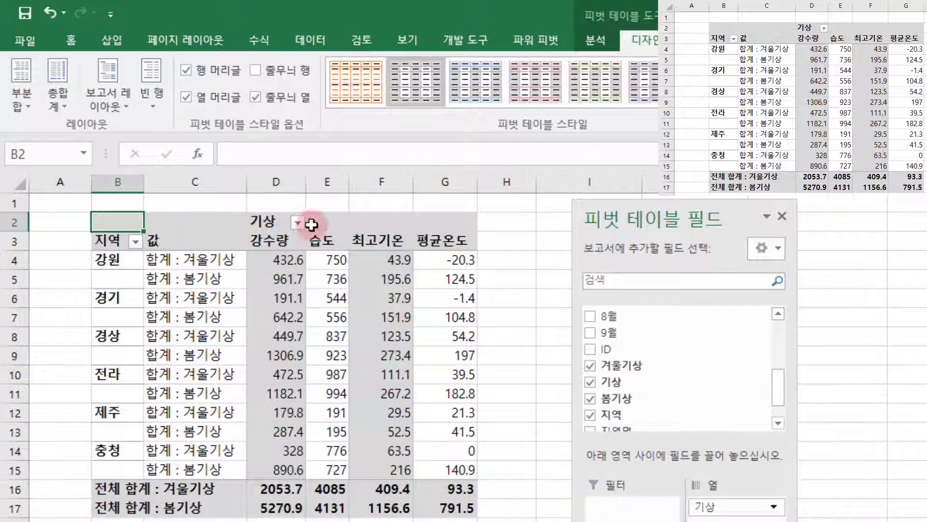
pyautogui.moveTo(442, 464)
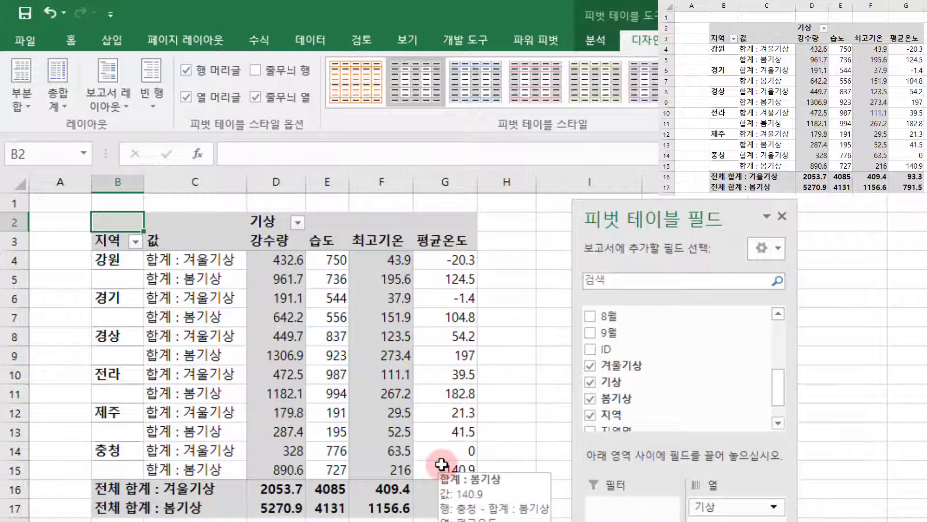
pyautogui.moveTo(389, 493)
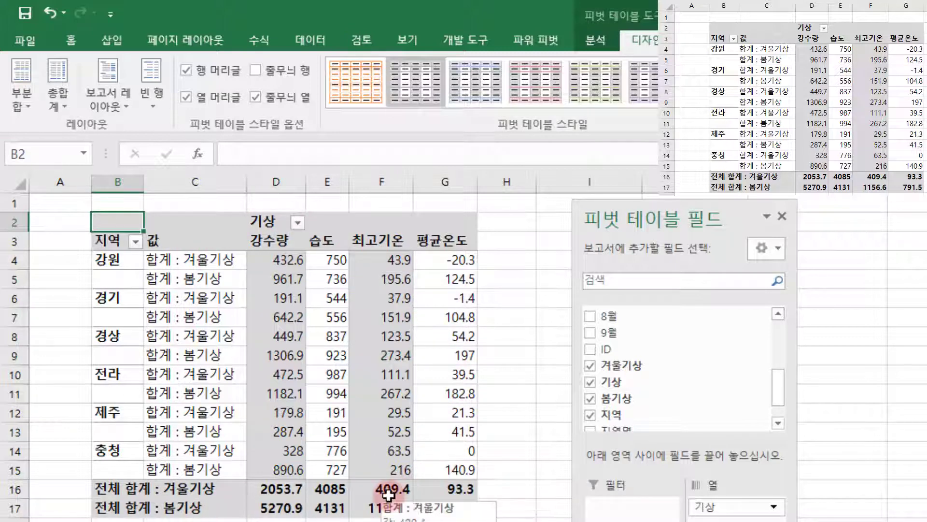